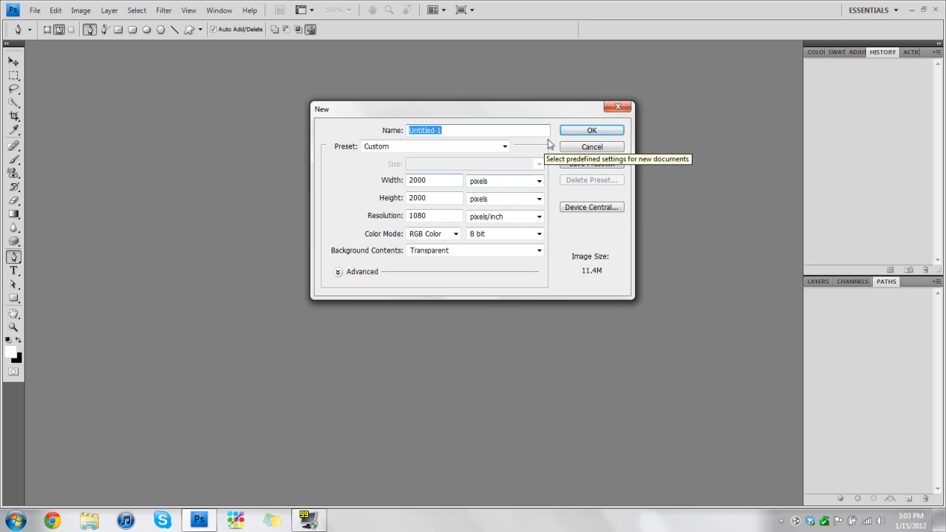
Create a 2000 × 2000 pixel RGB document at 1080 pixels/inch with transparent background and add a second layer.
{"action": "left_click", "coordinate": [571, 130]}
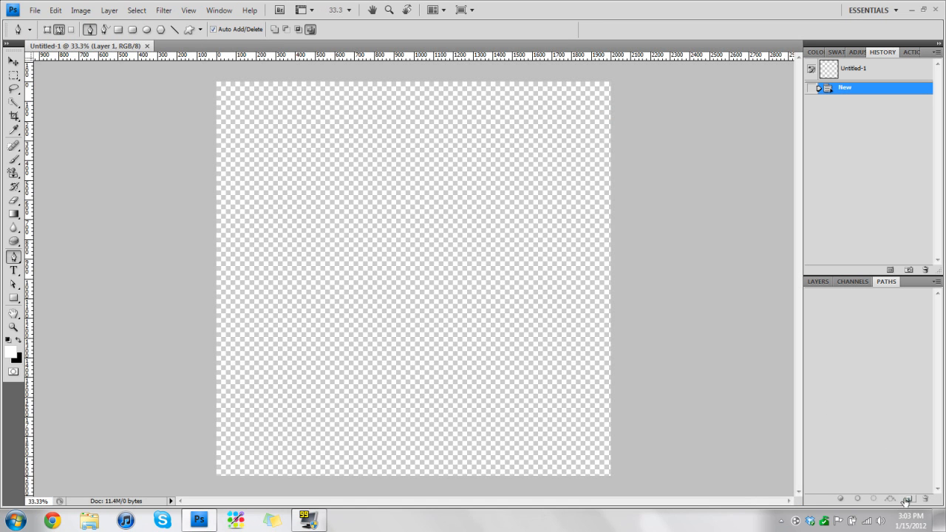
{"action": "left_click", "coordinate": [818, 282]}
{"action": "left_click", "coordinate": [909, 499]}
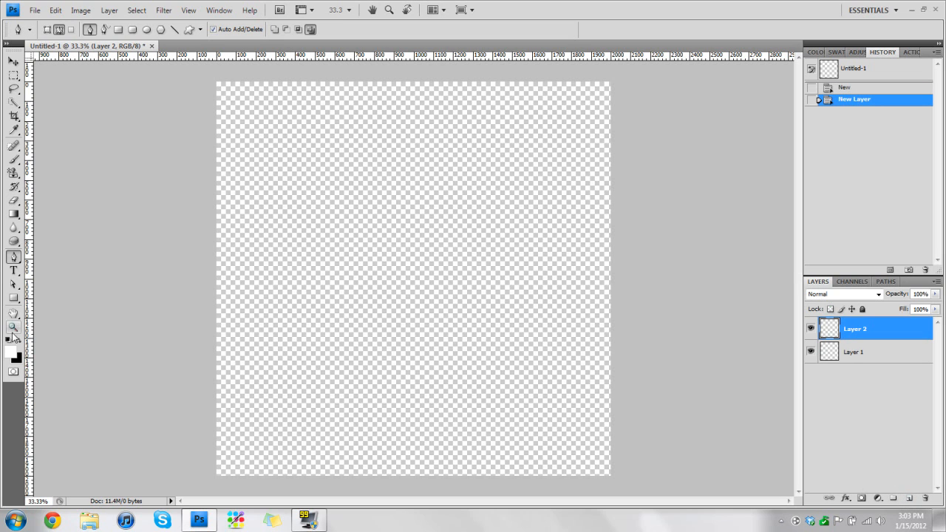
Cover the whole canvas with a white rectangle shape and add an empty layer above it.
{"action": "left_click", "coordinate": [13, 298]}
{"action": "left_click_drag", "start_coordinate": [212, 76], "coordinate": [613, 479]}
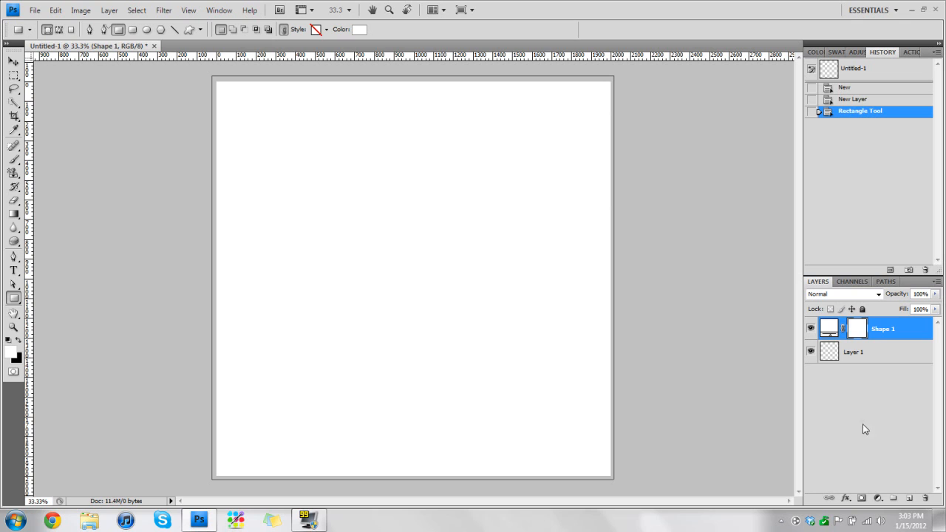
{"action": "left_click", "coordinate": [908, 499]}
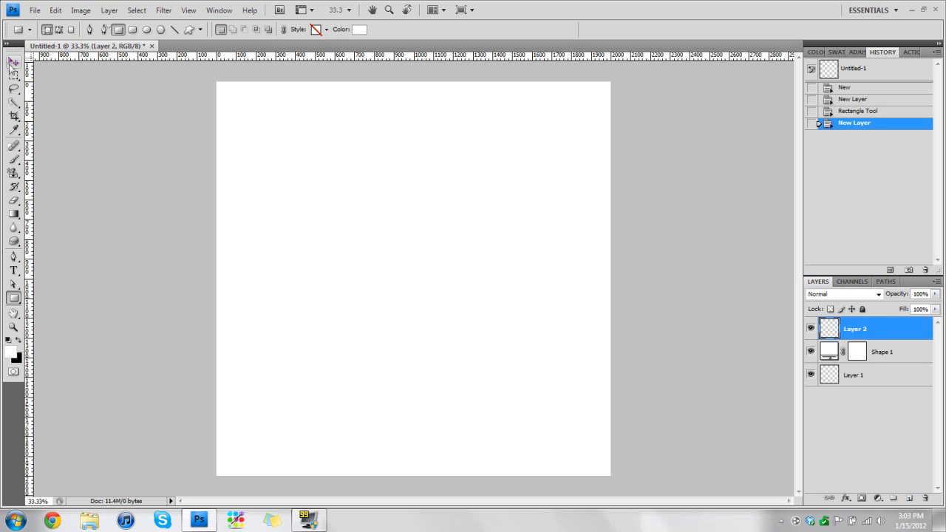
{"action": "left_click", "coordinate": [14, 60]}
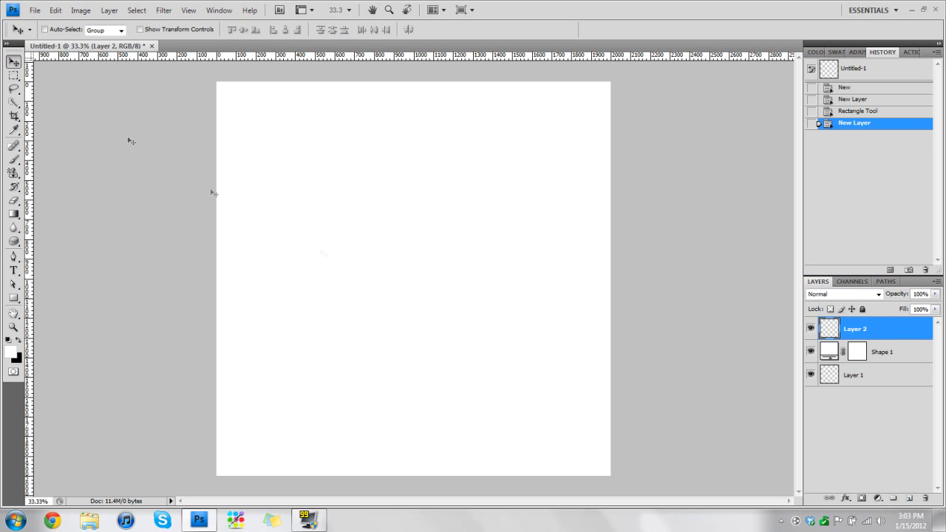
Start a work path with the Pen tool, placing the first anchor in the canvas's left part, slightly above mid-height.
{"action": "left_click", "coordinate": [13, 257]}
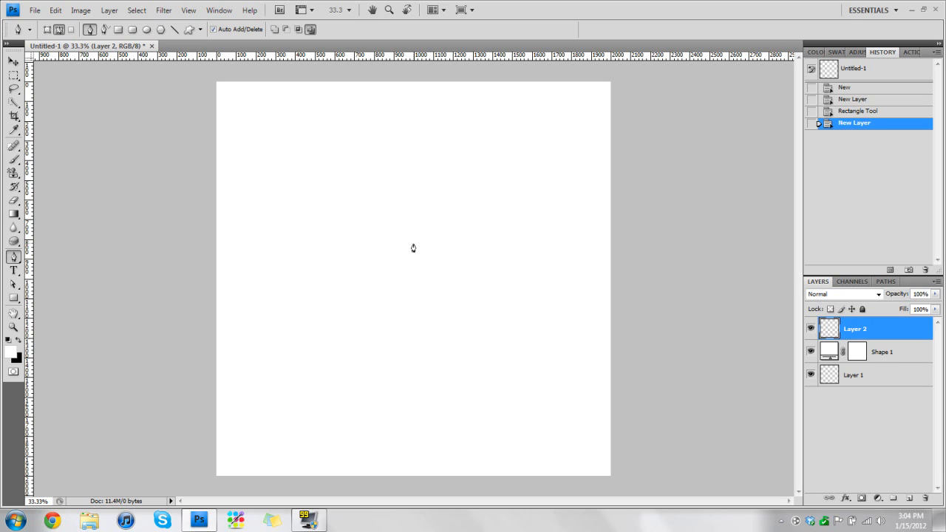
{"action": "left_click", "coordinate": [885, 282]}
{"action": "left_click", "coordinate": [819, 281]}
{"action": "left_click", "coordinate": [288, 246]}
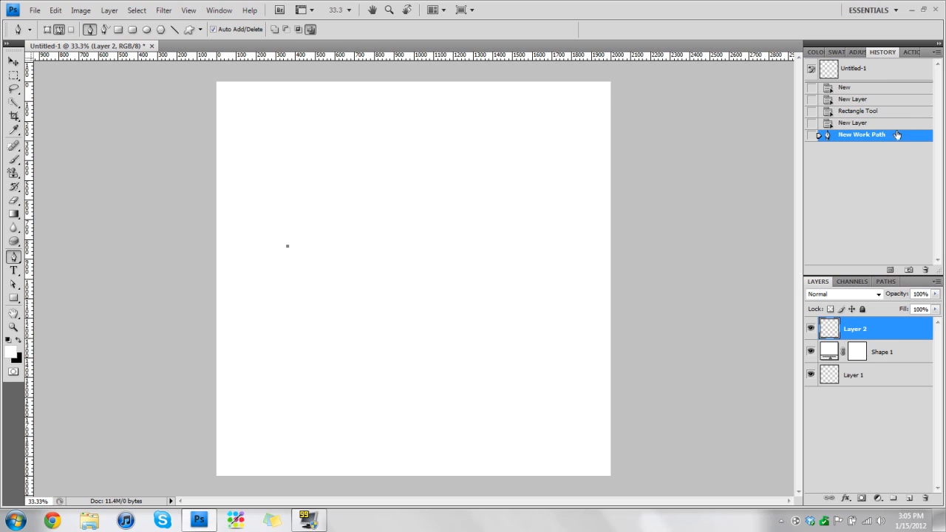
{"action": "left_click", "coordinate": [885, 282]}
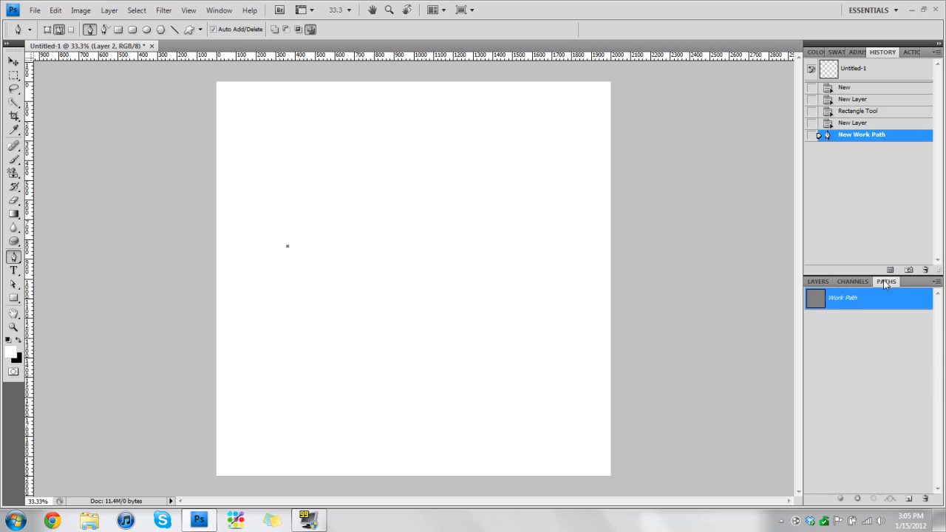
{"action": "left_click", "coordinate": [820, 282]}
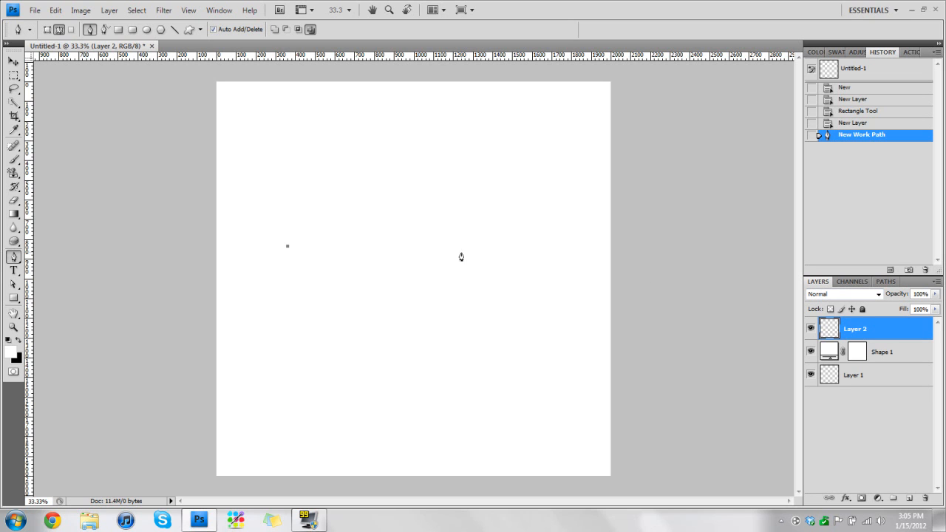
Place a second anchor to the right, level with the first, and adjust its handles so the segment forms a shallow upward arch.
{"action": "left_click", "coordinate": [507, 246]}
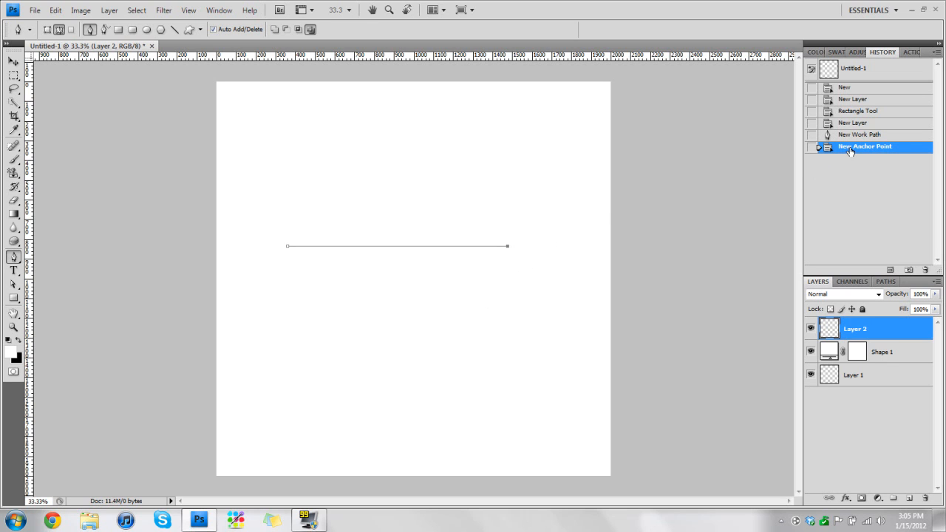
{"action": "key", "text": "ctrl+z"}
{"action": "left_click", "coordinate": [506, 243]}
{"action": "left_click_drag", "start_coordinate": [506, 247], "coordinate": [558, 333]}
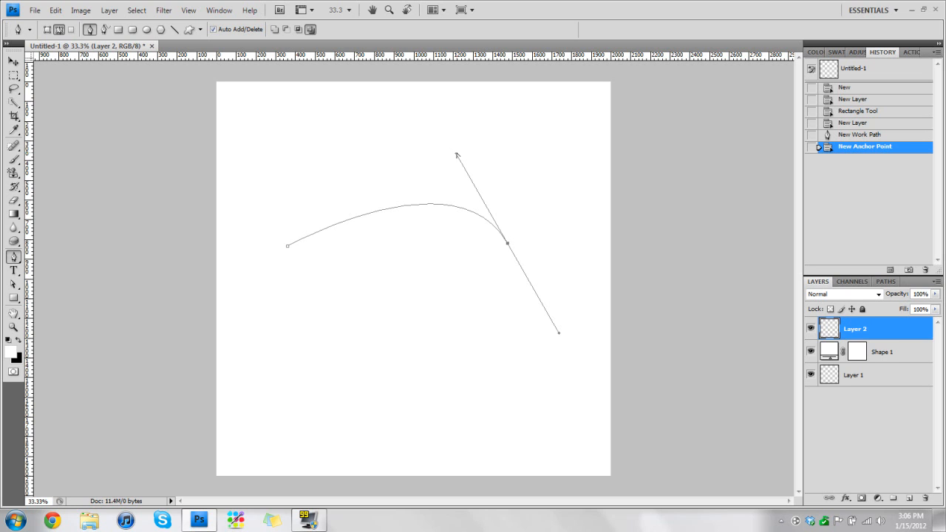
{"action": "left_click_drag", "start_coordinate": [455, 154], "coordinate": [398, 187]}
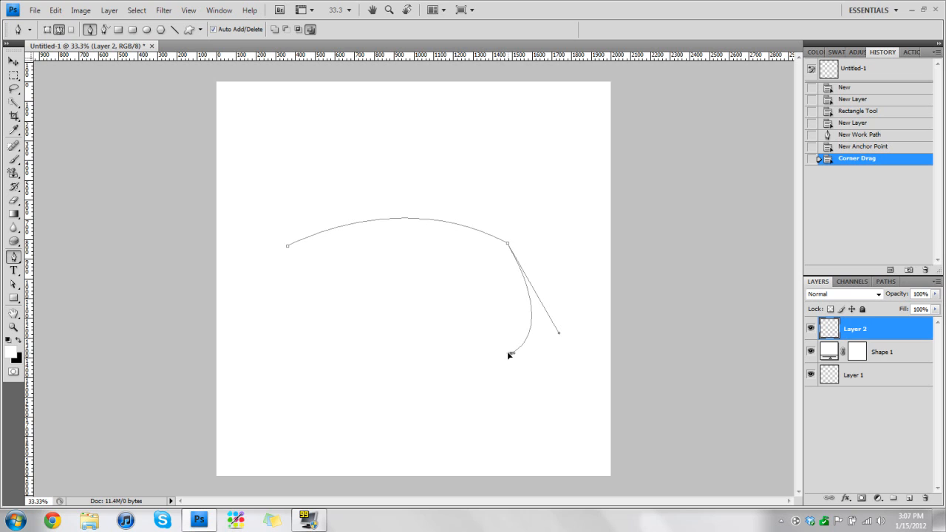
Try placing a third anchor straight below the second one and undo each attempt.
{"action": "left_click", "coordinate": [507, 352]}
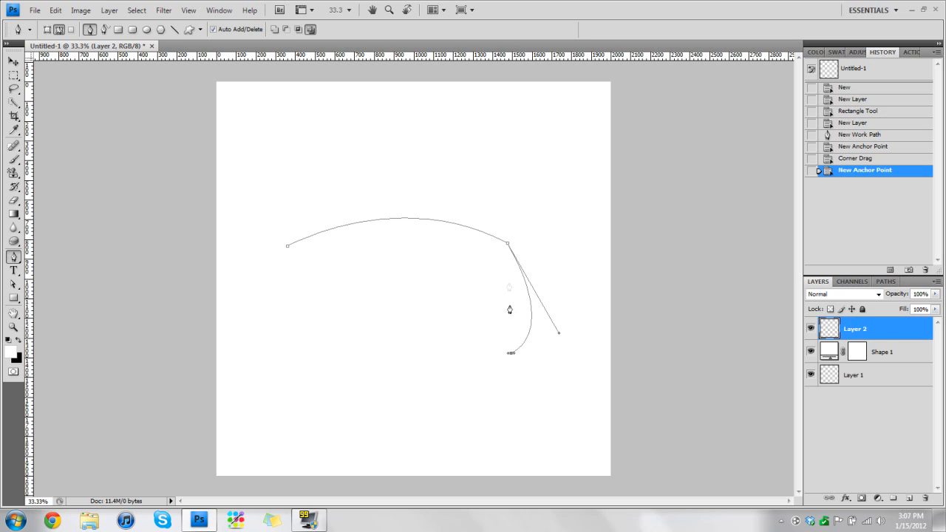
{"action": "key", "text": "ctrl+z"}
{"action": "left_click", "coordinate": [508, 344]}
{"action": "key", "text": "ctrl+z"}
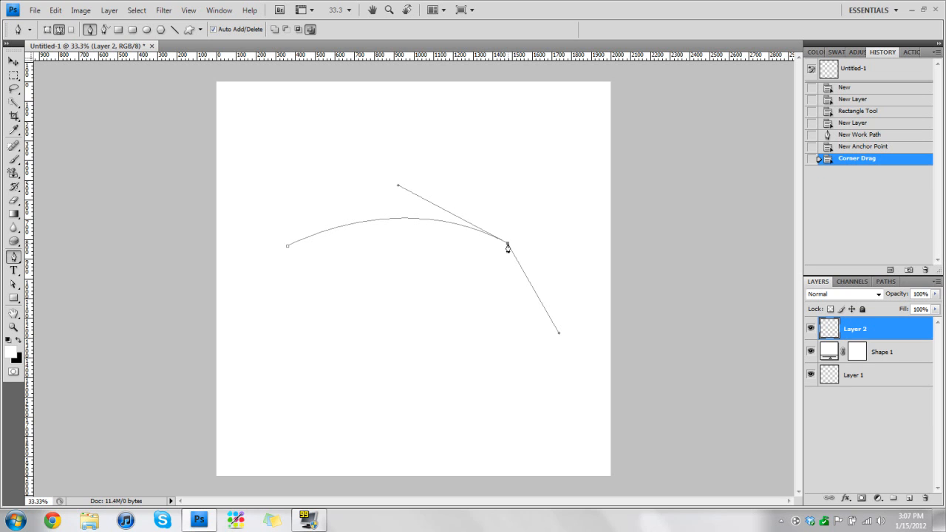
Remove the second anchor's outgoing handle and add two curved segments down the right side, removing the outgoing handle at each new anchor.
{"action": "left_click", "coordinate": [508, 246]}
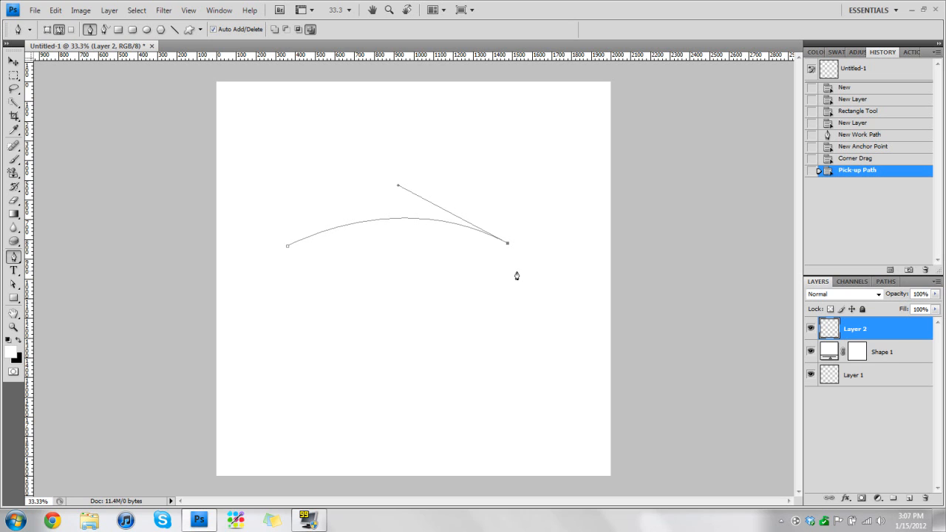
{"action": "left_click", "coordinate": [548, 320]}
{"action": "left_click_drag", "start_coordinate": [548, 320], "coordinate": [650, 252]}
{"action": "left_click", "coordinate": [549, 319]}
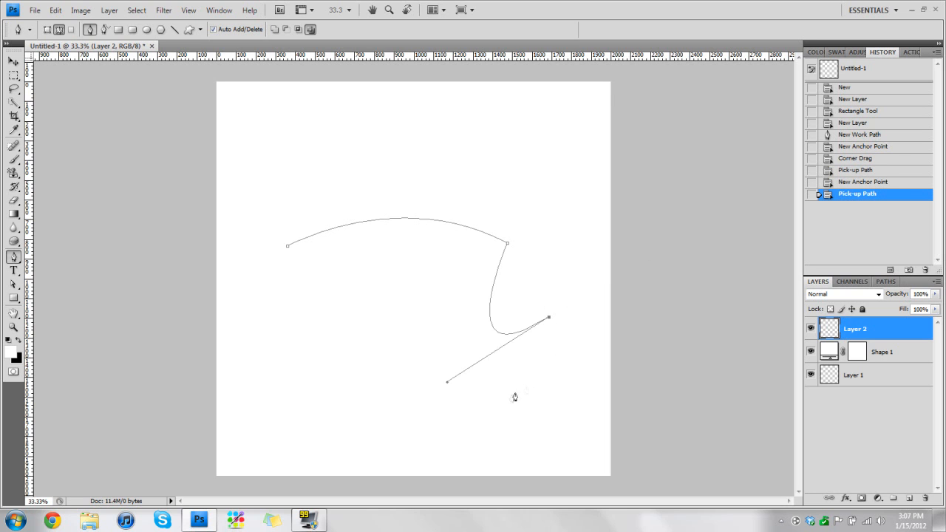
{"action": "left_click_drag", "start_coordinate": [465, 421], "coordinate": [383, 375]}
{"action": "left_click", "coordinate": [464, 424]}
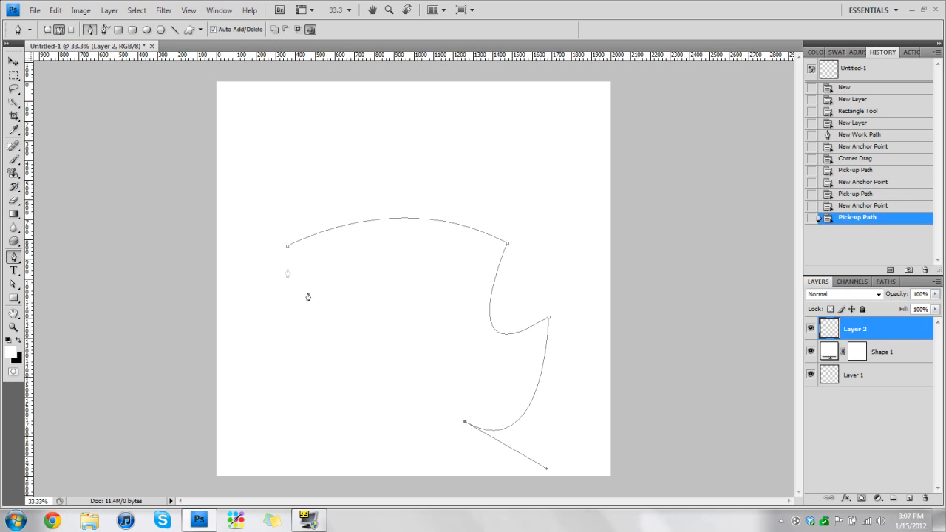
Try closing the path with a curved segment back to the first anchor, and undo the closure.
{"action": "mouse_move", "coordinate": [287, 246]}
{"action": "left_mouse_down"}
{"action": "mouse_move", "coordinate": [333, 190]}
{"action": "mouse_move", "coordinate": [323, 118]}
{"action": "mouse_move", "coordinate": [329, 67]}
{"action": "left_mouse_up"}
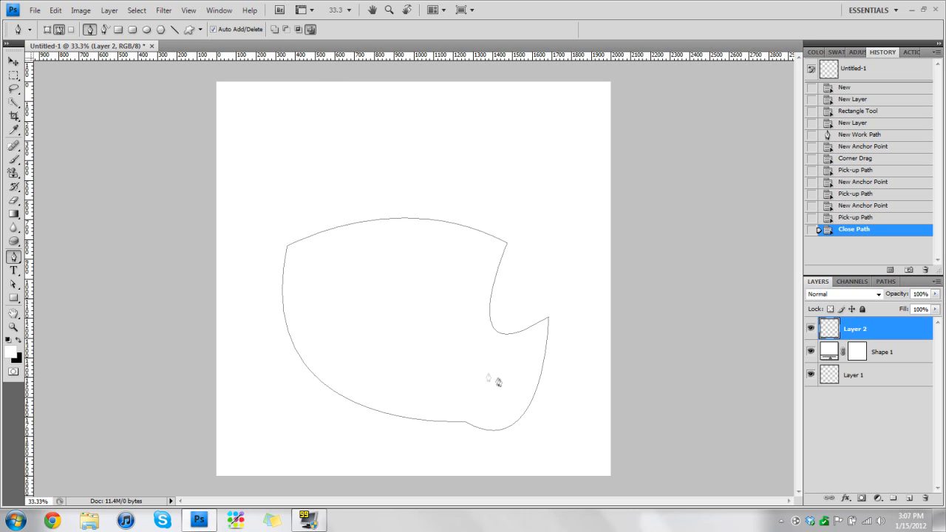
{"action": "left_click", "coordinate": [13, 60]}
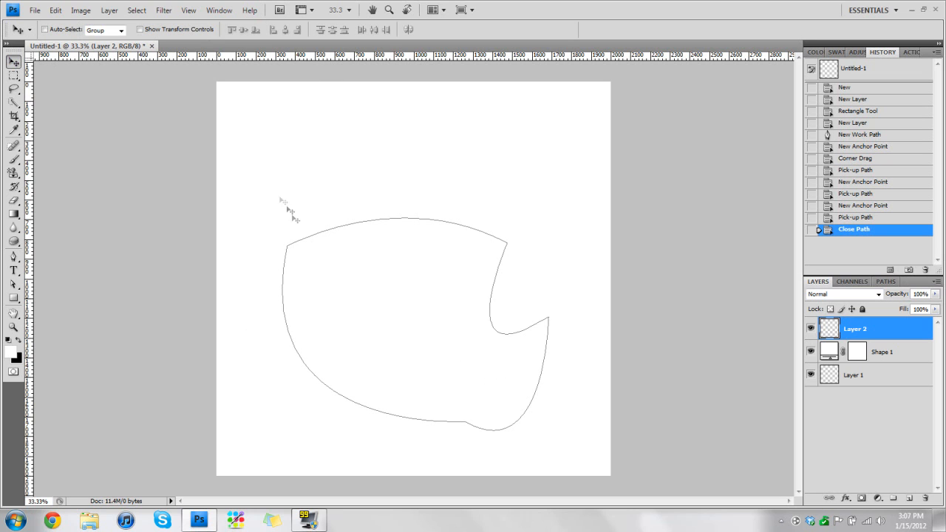
{"action": "key", "text": "ctrl+z"}
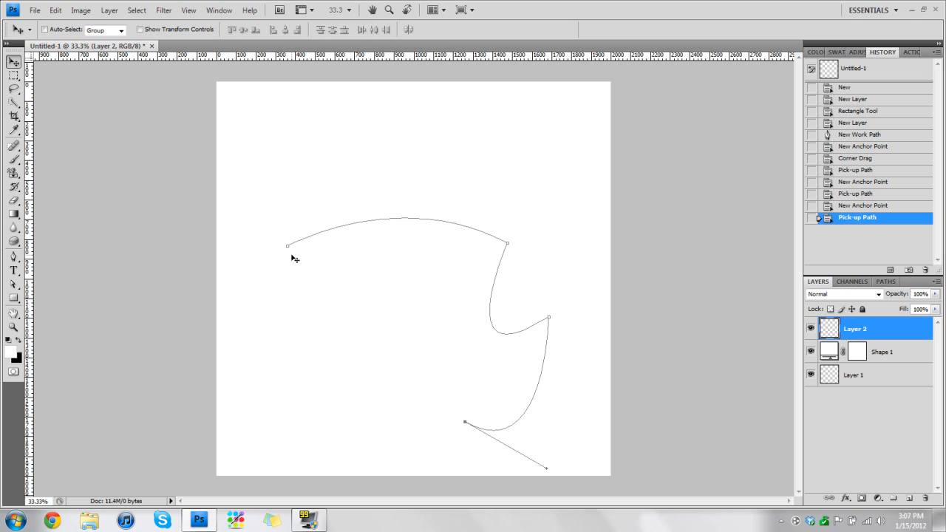
Close the path at the first anchor with a segment bulging toward the canvas's lower-left corner.
{"action": "key", "text": "p"}
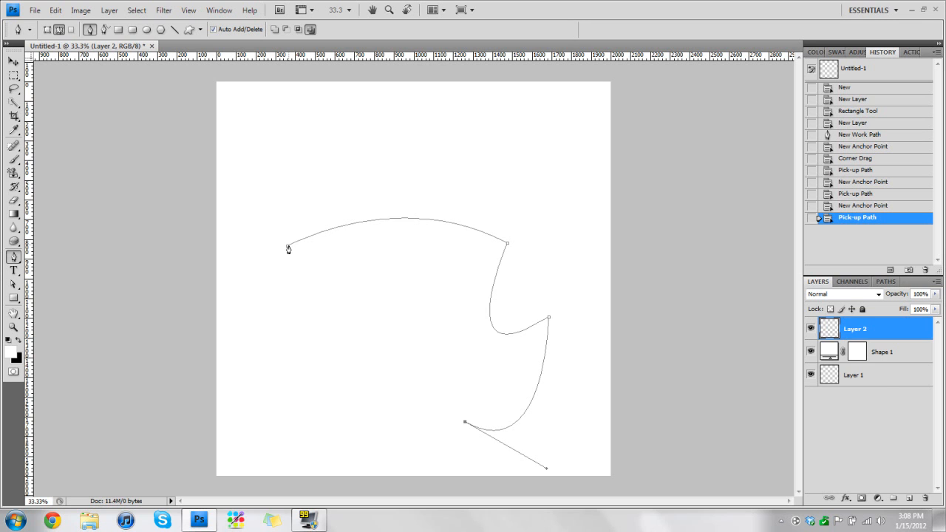
{"action": "left_click", "coordinate": [288, 248]}
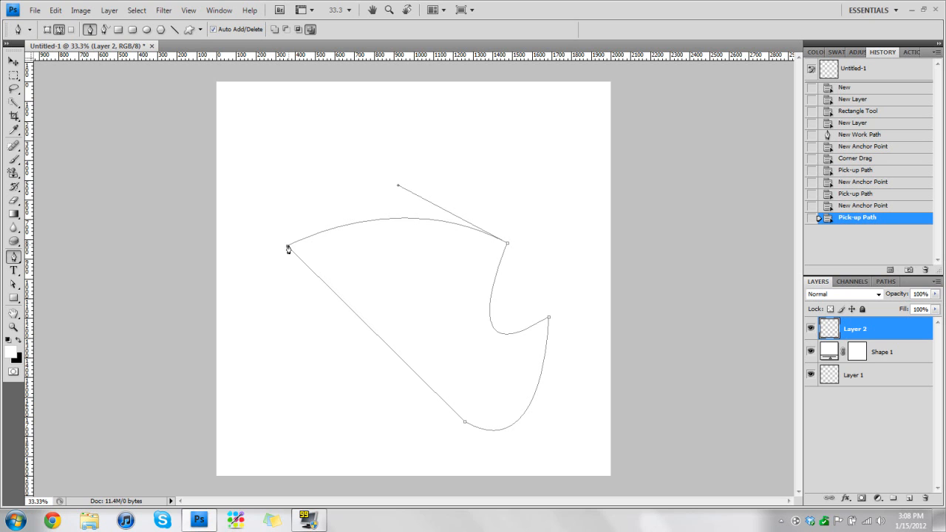
{"action": "left_click_drag", "start_coordinate": [288, 249], "coordinate": [308, 92]}
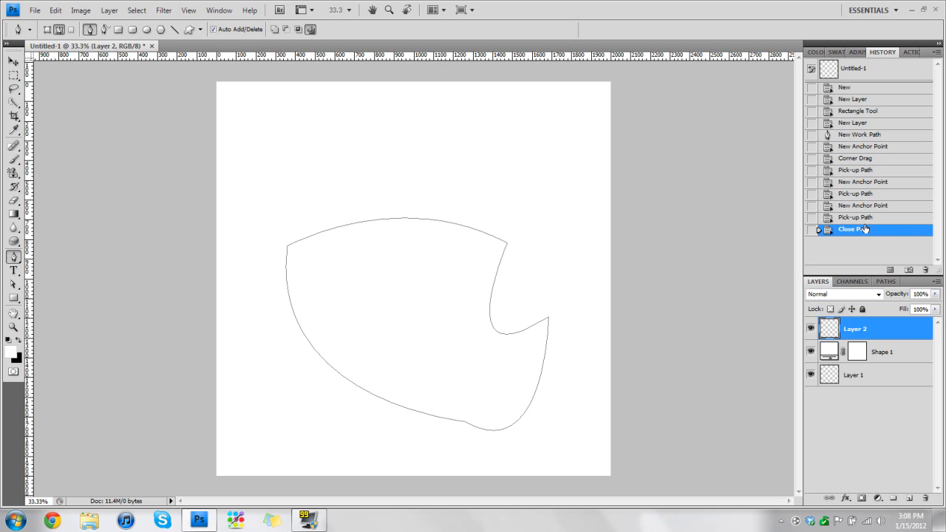
Save the work path as Path 1.
{"action": "left_click", "coordinate": [876, 284]}
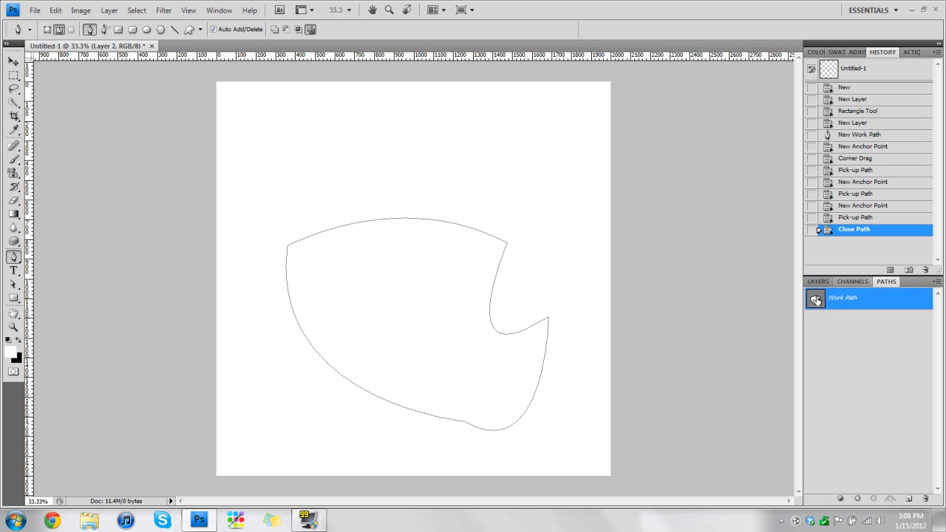
{"action": "double_click", "coordinate": [881, 303]}
{"action": "left_click", "coordinate": [540, 170]}
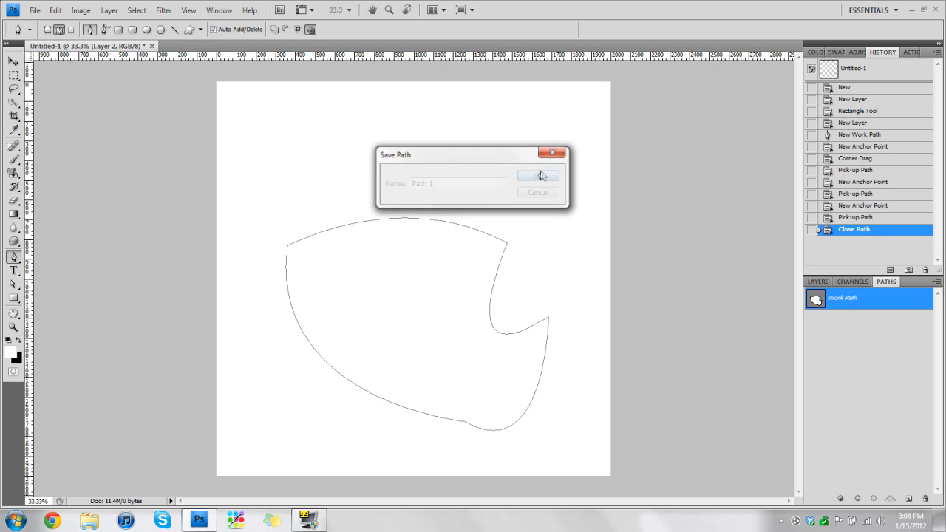
Fill Path 1 with black in Normal mode at 100% opacity, with a feather radius of 0 and anti-aliasing.
{"action": "right_click", "coordinate": [870, 309]}
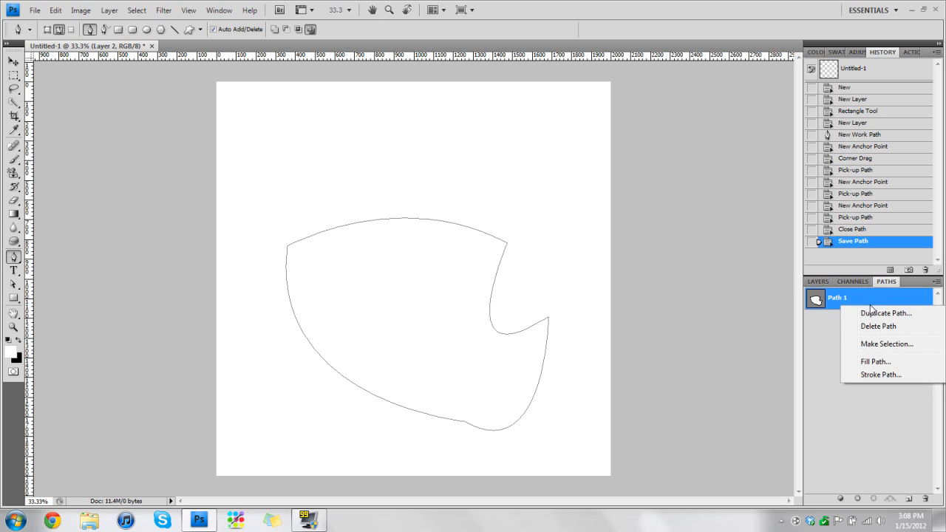
{"action": "left_click", "coordinate": [884, 367]}
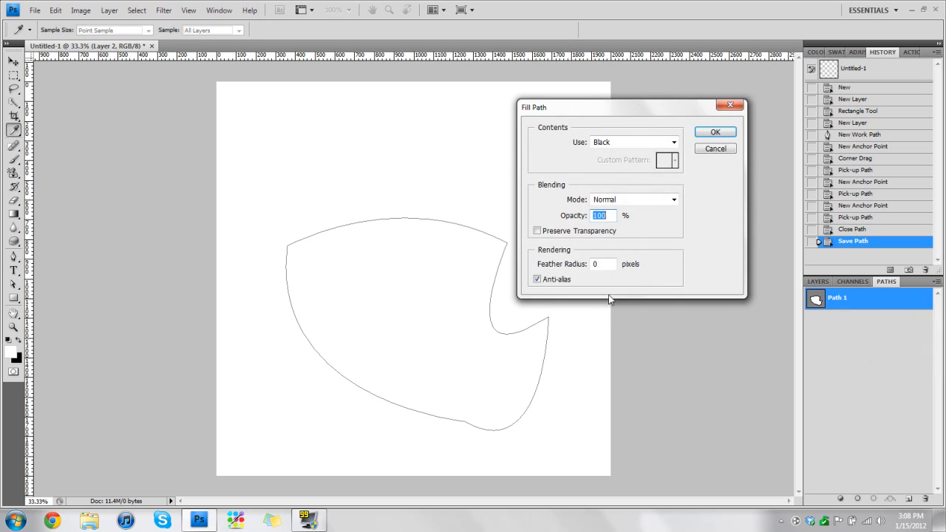
{"action": "left_click", "coordinate": [673, 143]}
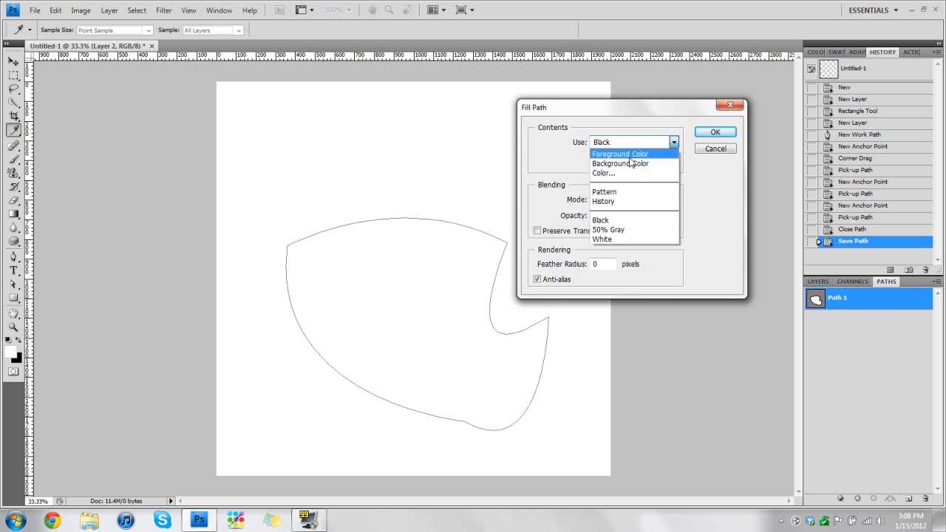
{"action": "left_click", "coordinate": [623, 221]}
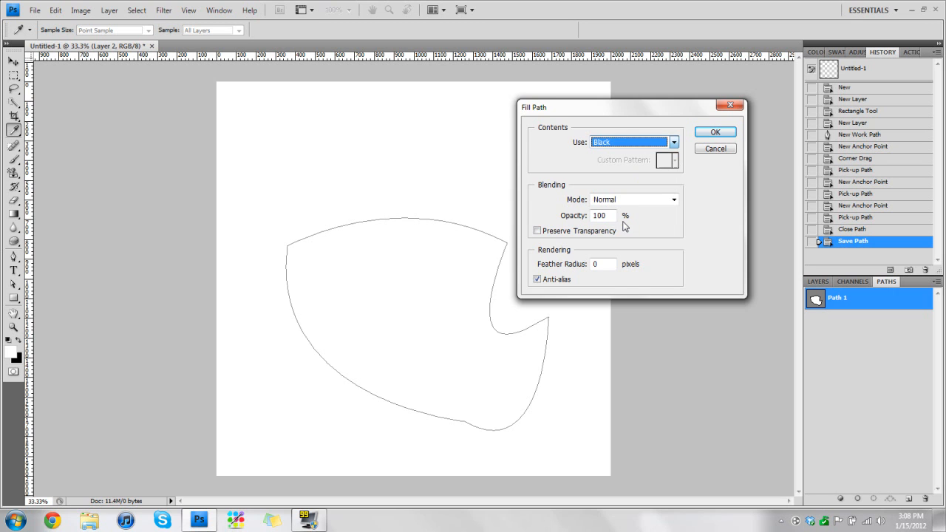
{"action": "left_click", "coordinate": [705, 133]}
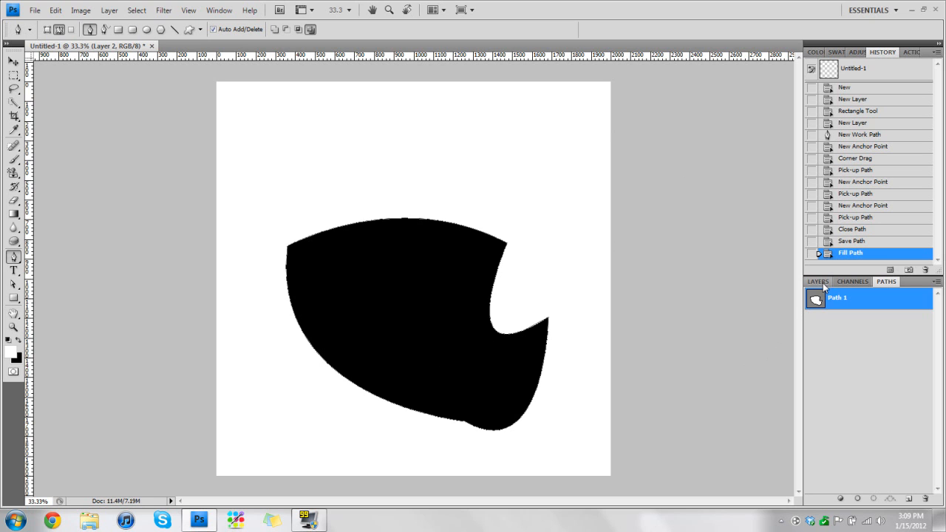
Try enlarging the path outline with Free Transform to about 104% width and 128% height, and undo the scaling.
{"action": "left_click", "coordinate": [821, 283]}
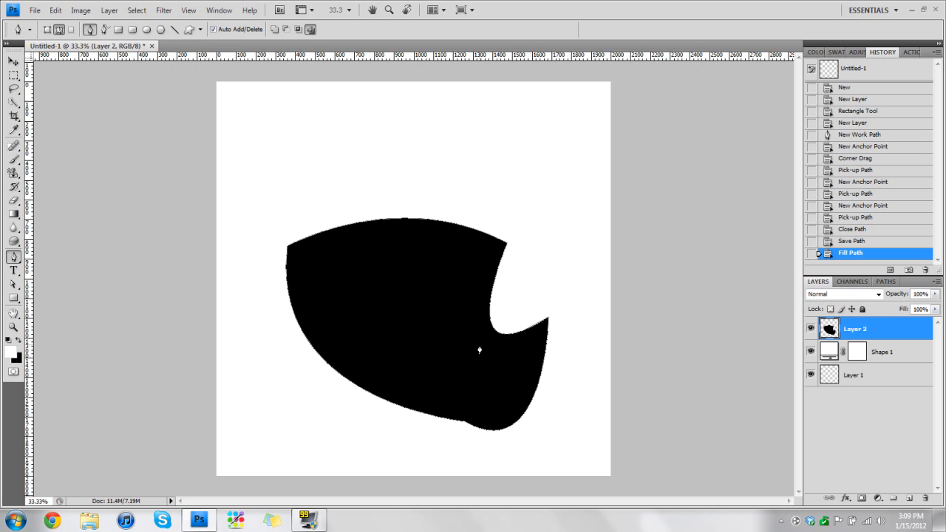
{"action": "key", "text": "ctrl+t"}
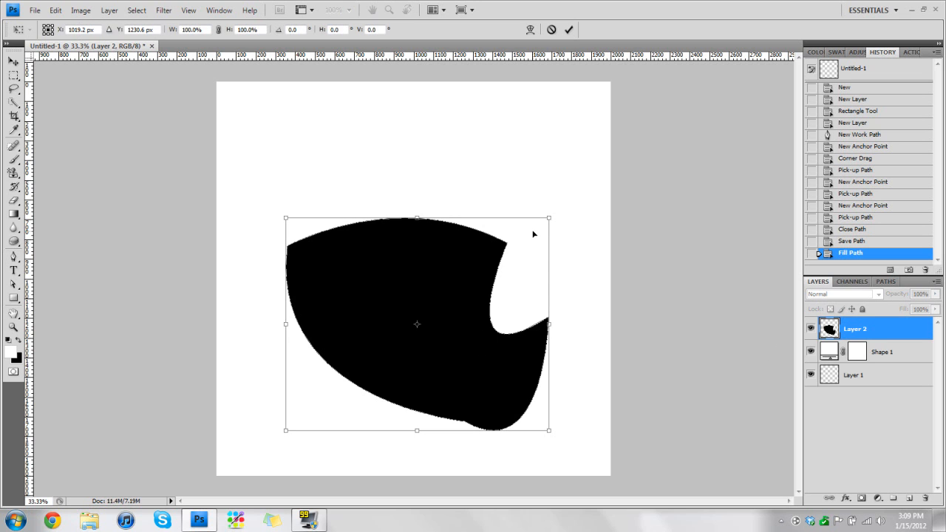
{"action": "left_click_drag", "start_coordinate": [549, 218], "coordinate": [558, 161]}
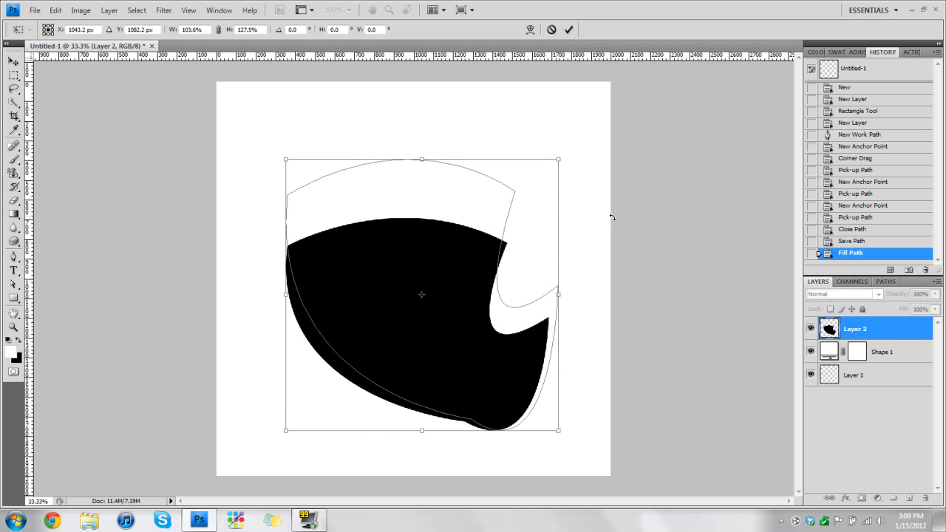
{"action": "key", "text": "ctrl+z"}
{"action": "key", "text": "Return"}
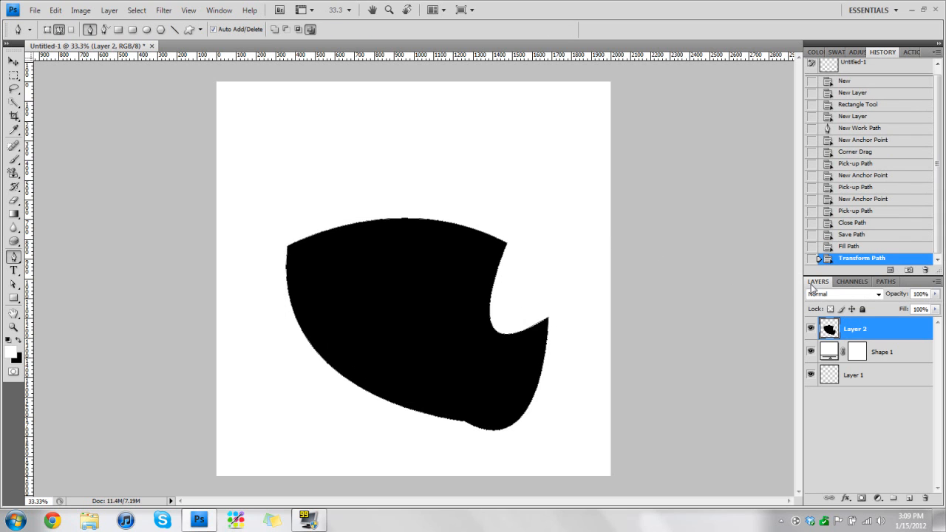
Hide the outline of Path 1 and add a new empty path below it.
{"action": "left_click", "coordinate": [883, 283]}
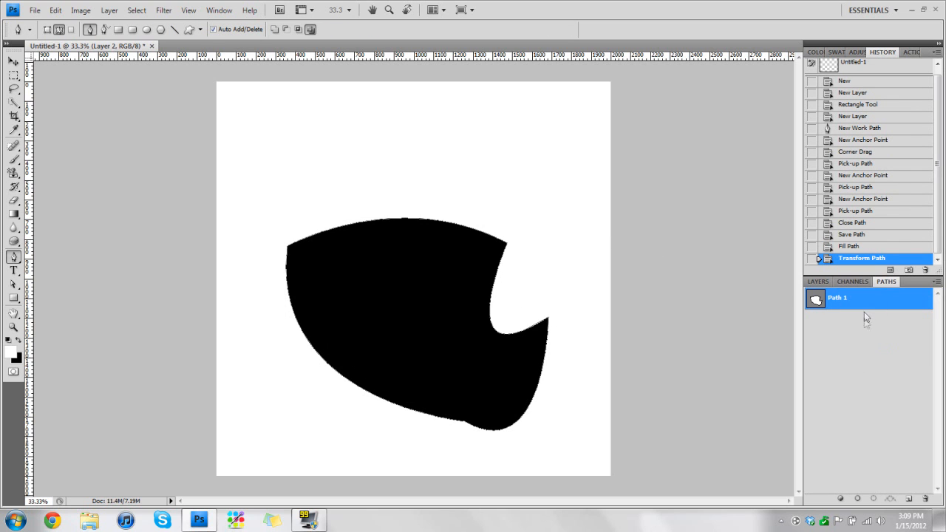
{"action": "left_click", "coordinate": [863, 356]}
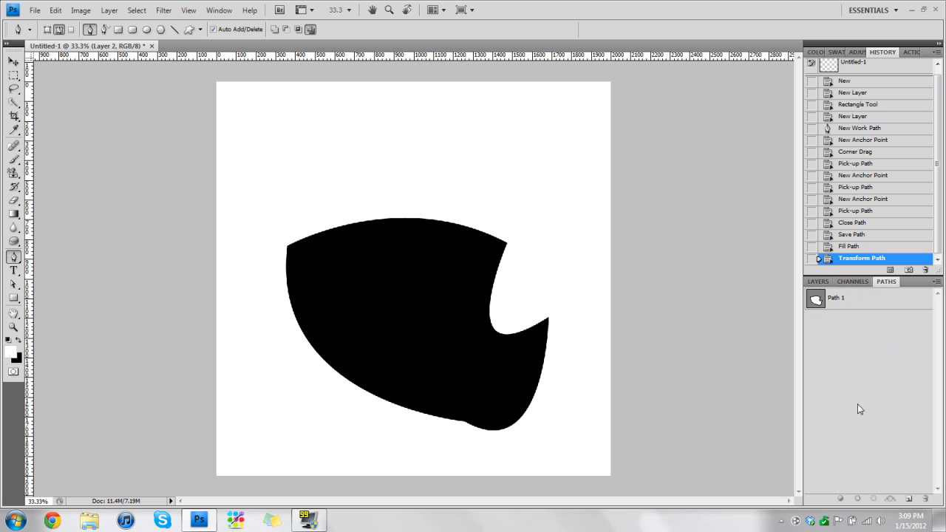
{"action": "left_click", "coordinate": [854, 306]}
{"action": "left_click", "coordinate": [908, 499]}
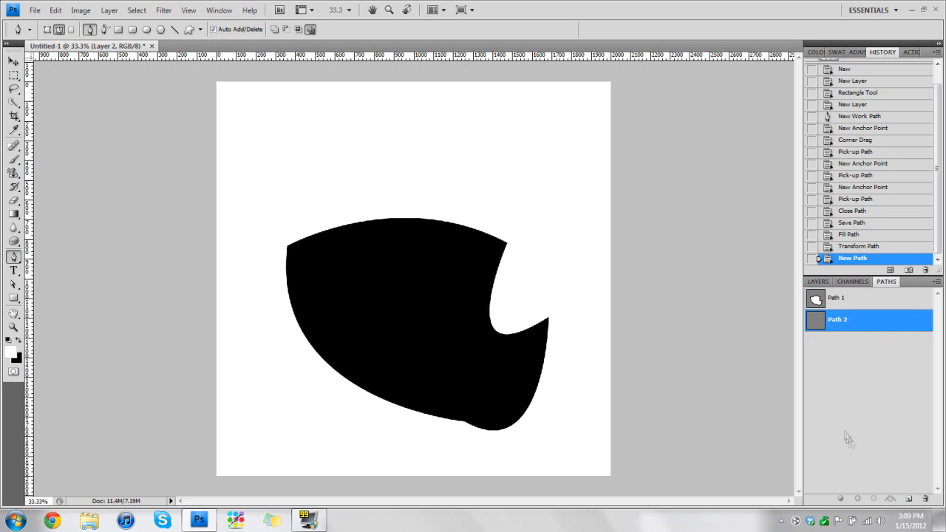
Scale the black shape on Layer 2 with Free Transform to about 118% in width and height, extending it up and to the right.
{"action": "left_click", "coordinate": [830, 286]}
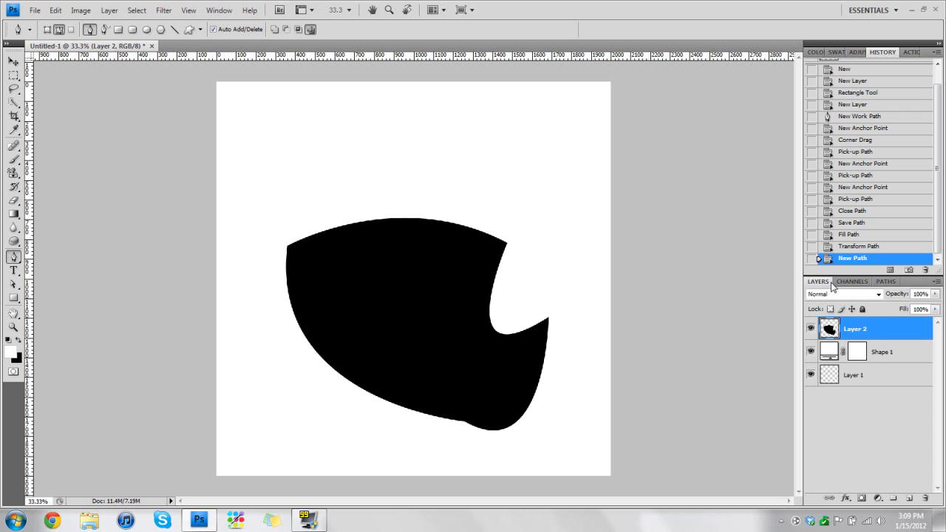
{"action": "key", "text": "ctrl+t"}
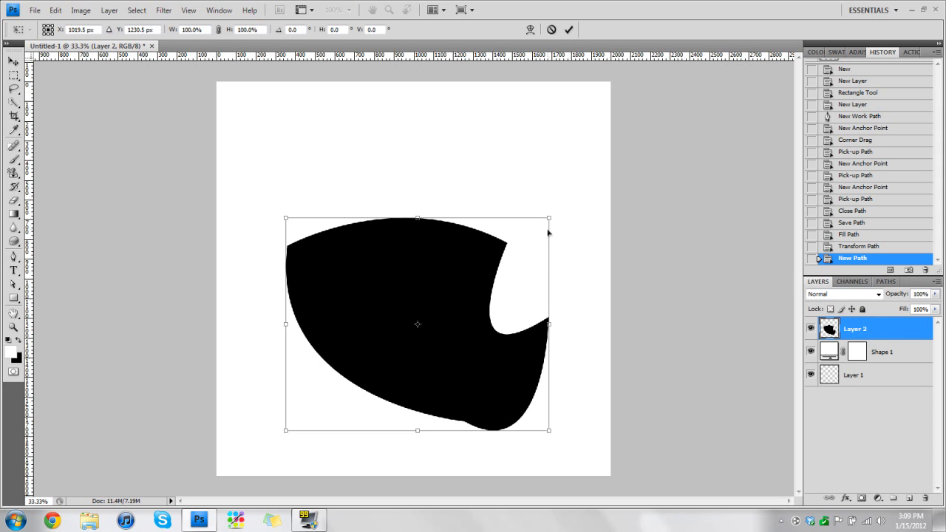
{"action": "left_click_drag", "start_coordinate": [548, 218], "coordinate": [580, 168]}
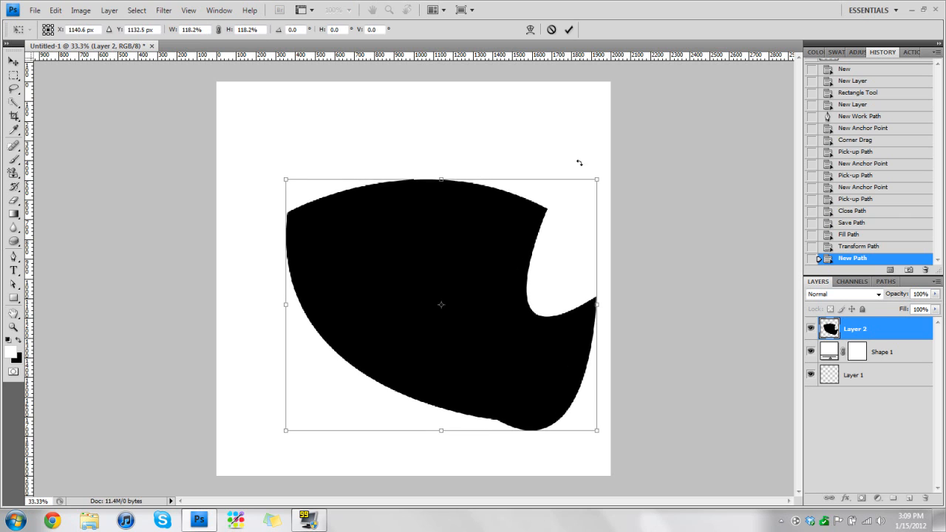
{"action": "key", "text": "Return"}
{"action": "key", "text": "p"}
{"action": "left_click_drag", "start_coordinate": [466, 311], "coordinate": [468, 288]}
{"action": "key", "text": "ctrl+z"}
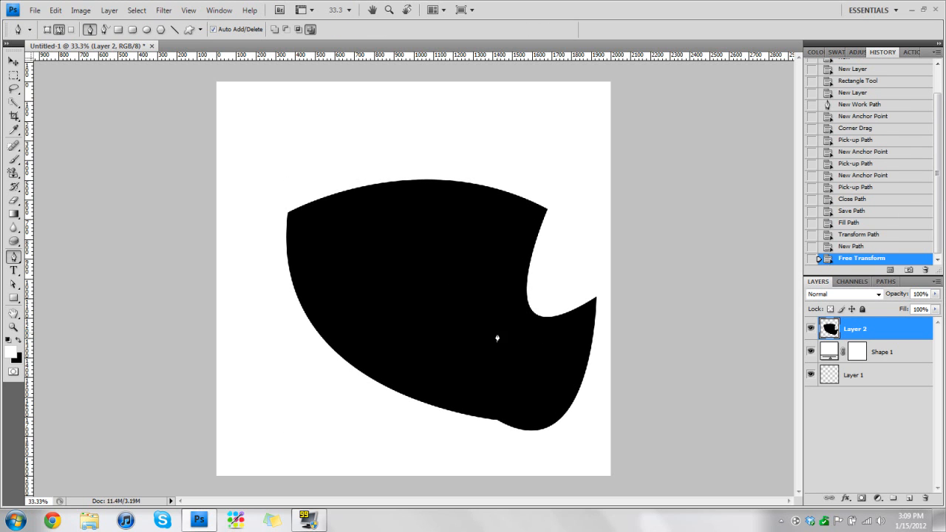
Move the black shape about 130 px left and 147 px up on the canvas.
{"action": "key", "text": "v"}
{"action": "left_click_drag", "start_coordinate": [466, 330], "coordinate": [442, 300]}
Free Transform the black shape to about 78% width, 103% height and -125° rotation, and move it right toward the canvas centre.
{"action": "key", "text": "ctrl+t"}
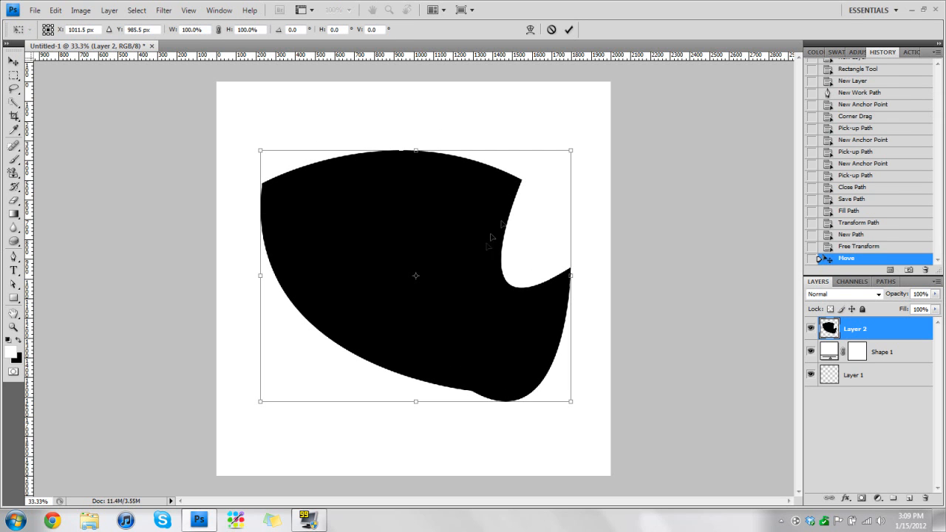
{"action": "left_click_drag", "start_coordinate": [570, 152], "coordinate": [485, 134]}
{"action": "left_click_drag", "start_coordinate": [542, 173], "coordinate": [221, 284]}
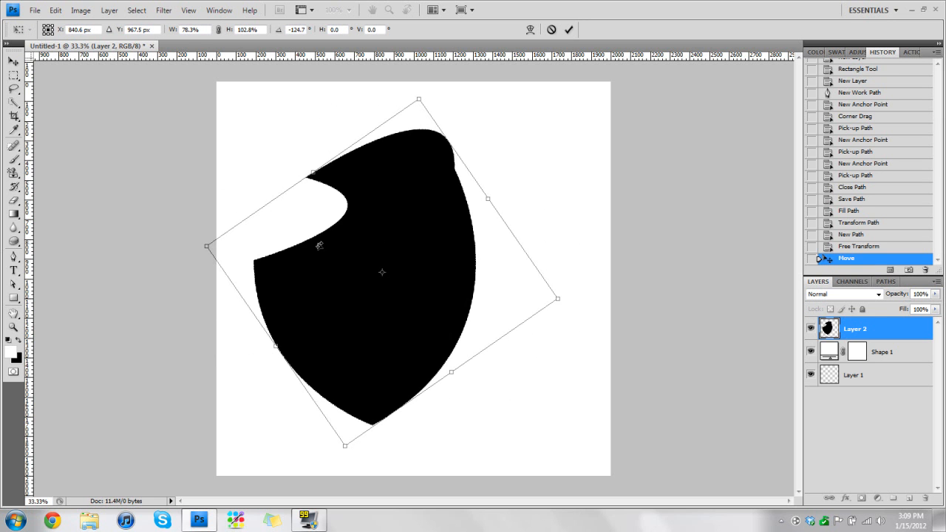
{"action": "left_click", "coordinate": [13, 60]}
{"action": "left_click", "coordinate": [430, 203]}
{"action": "left_click_drag", "start_coordinate": [405, 307], "coordinate": [438, 313]}
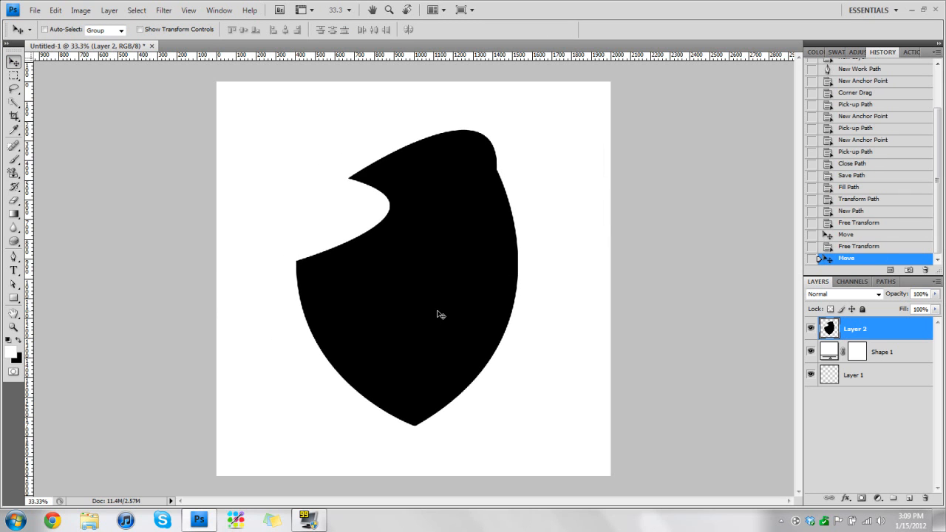